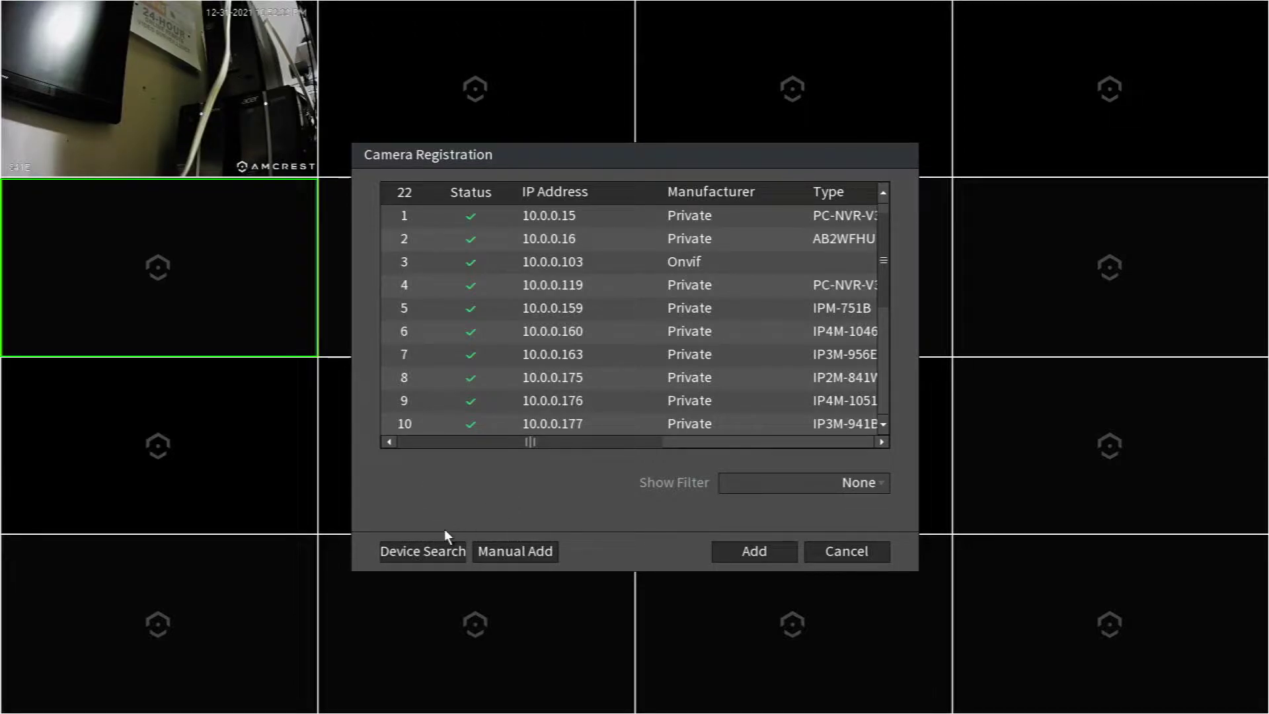
# Add the Onvif camera at 10.0.0.103, which then shows an invalid user name or password.
pyautogui.click(557, 262)
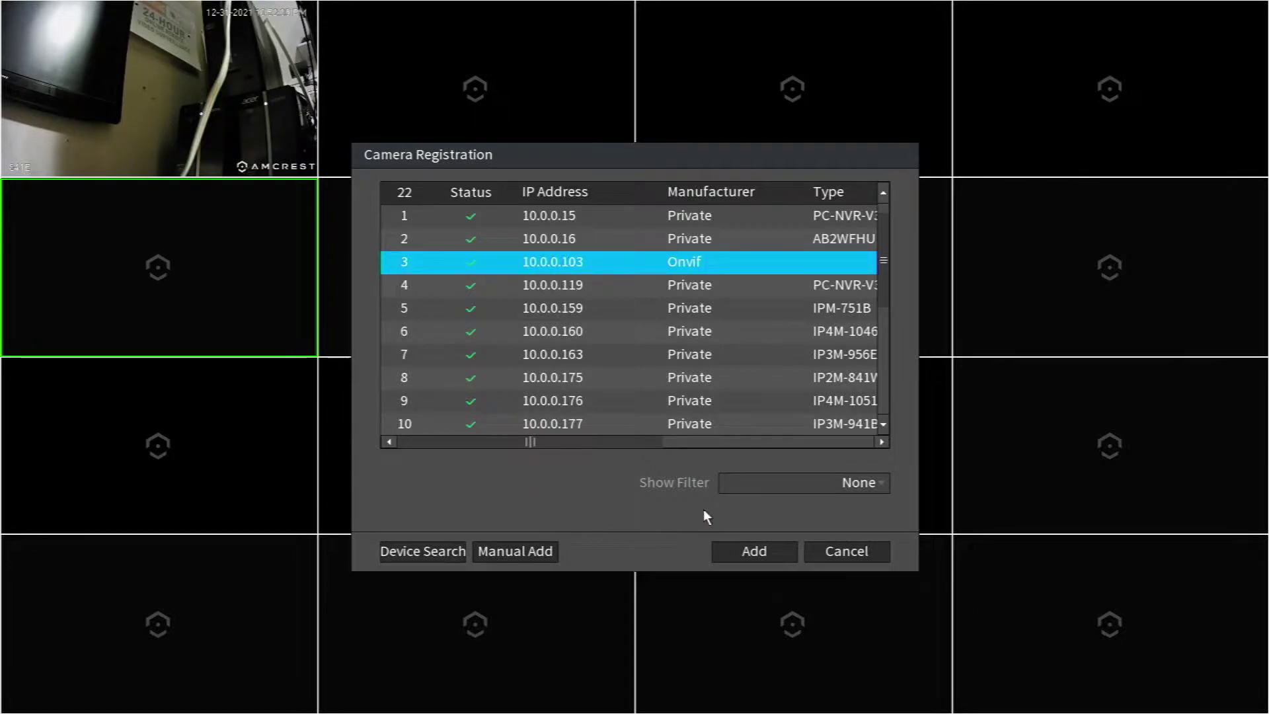
pyautogui.click(736, 556)
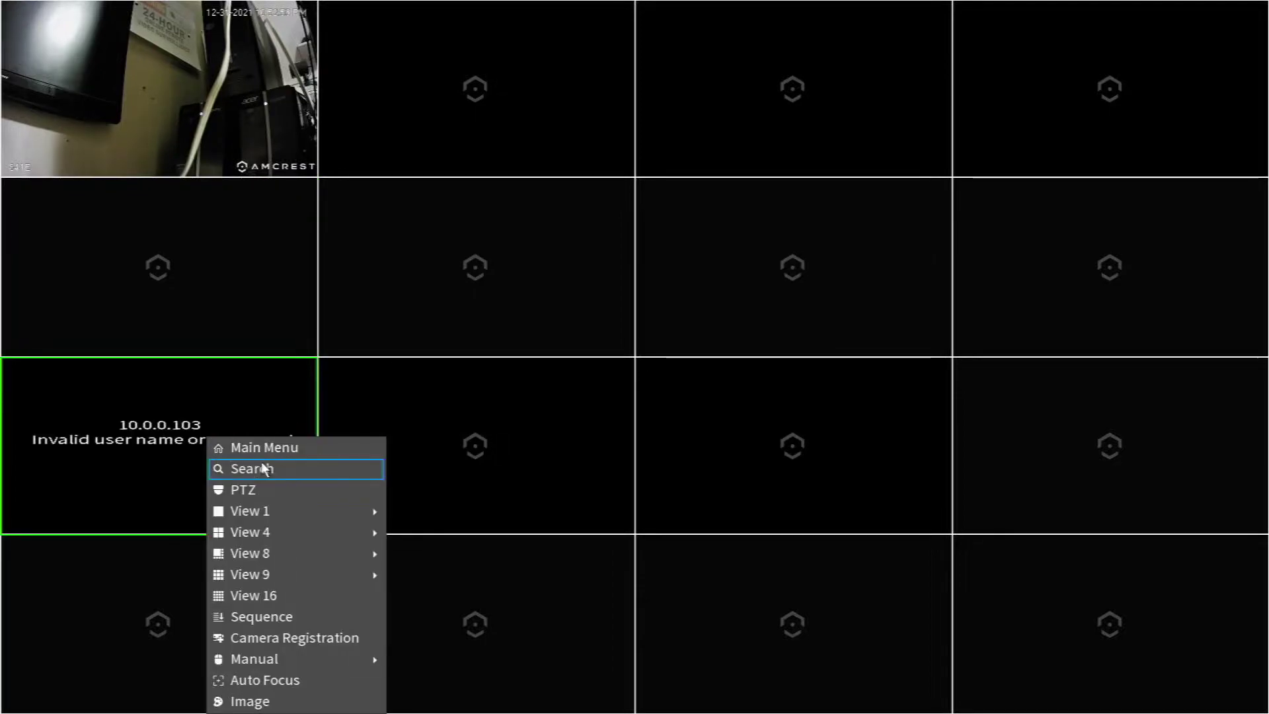
# Correct the FosCam's user name on channel D2 and save it so 10.0.0.103 comes online.
pyautogui.click(266, 450)
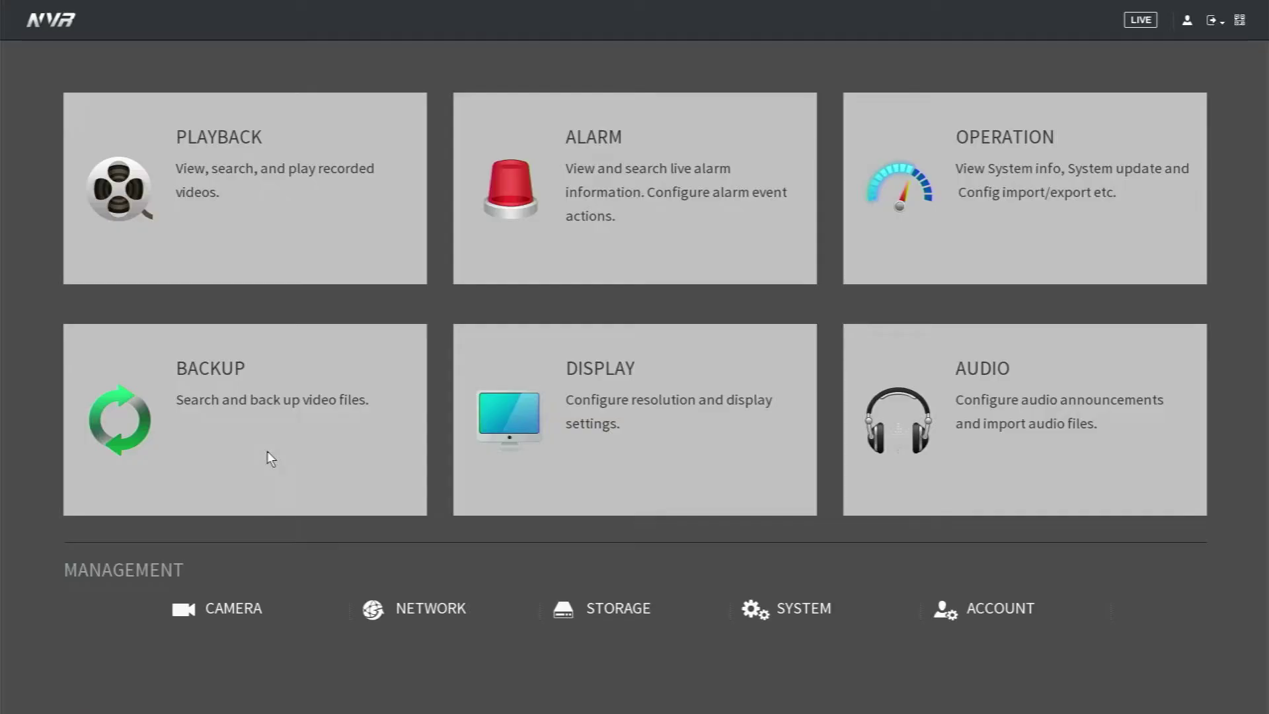
pyautogui.click(233, 610)
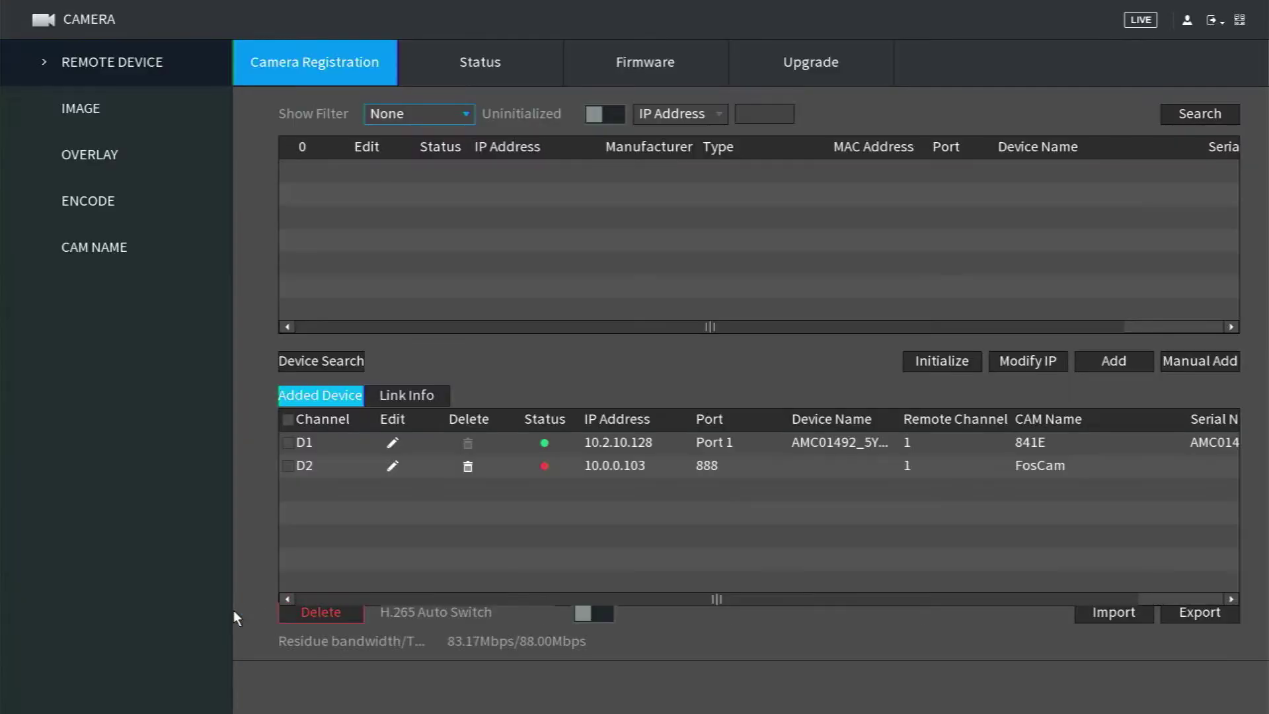
pyautogui.click(393, 464)
pyautogui.click(594, 360)
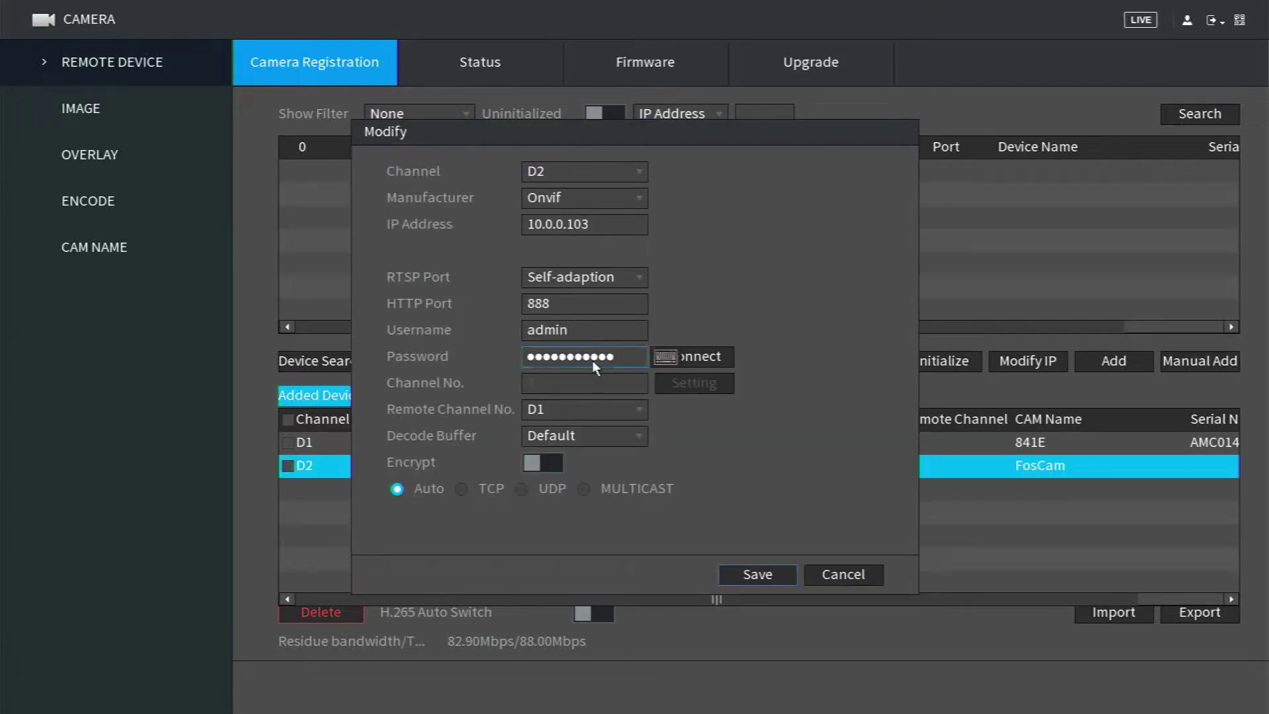
pyautogui.click(602, 325)
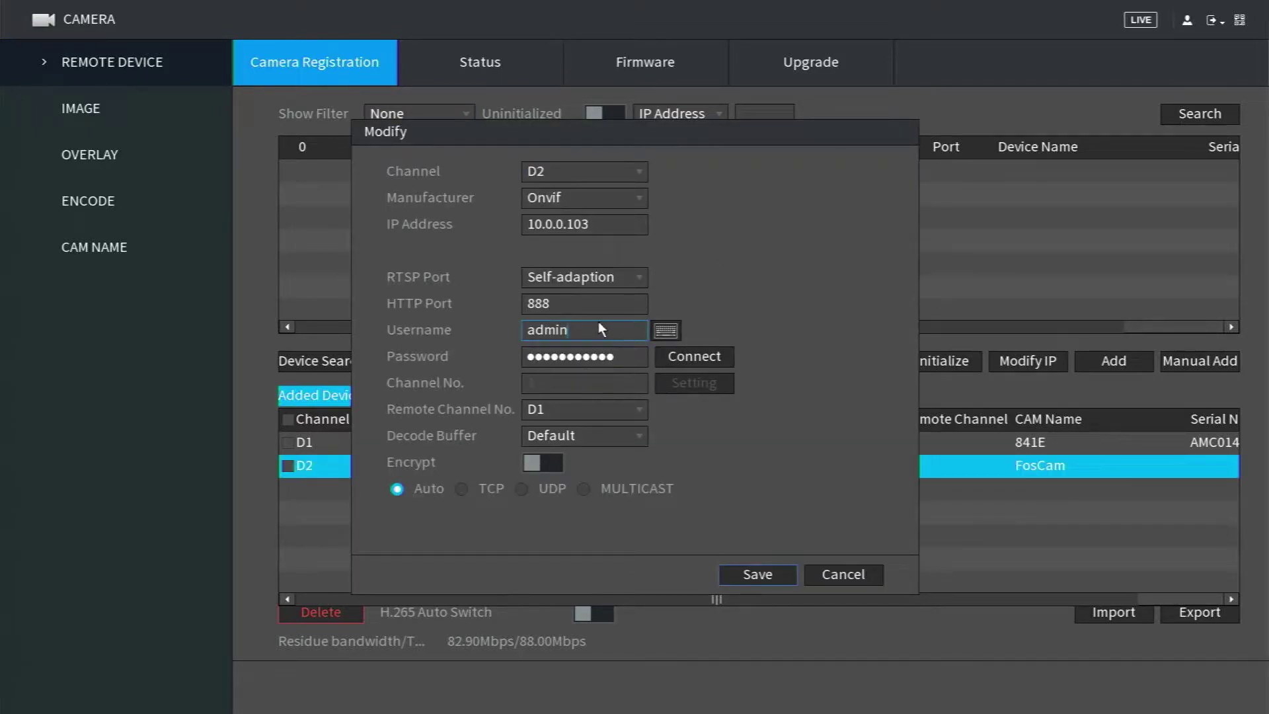
pyautogui.click(598, 324)
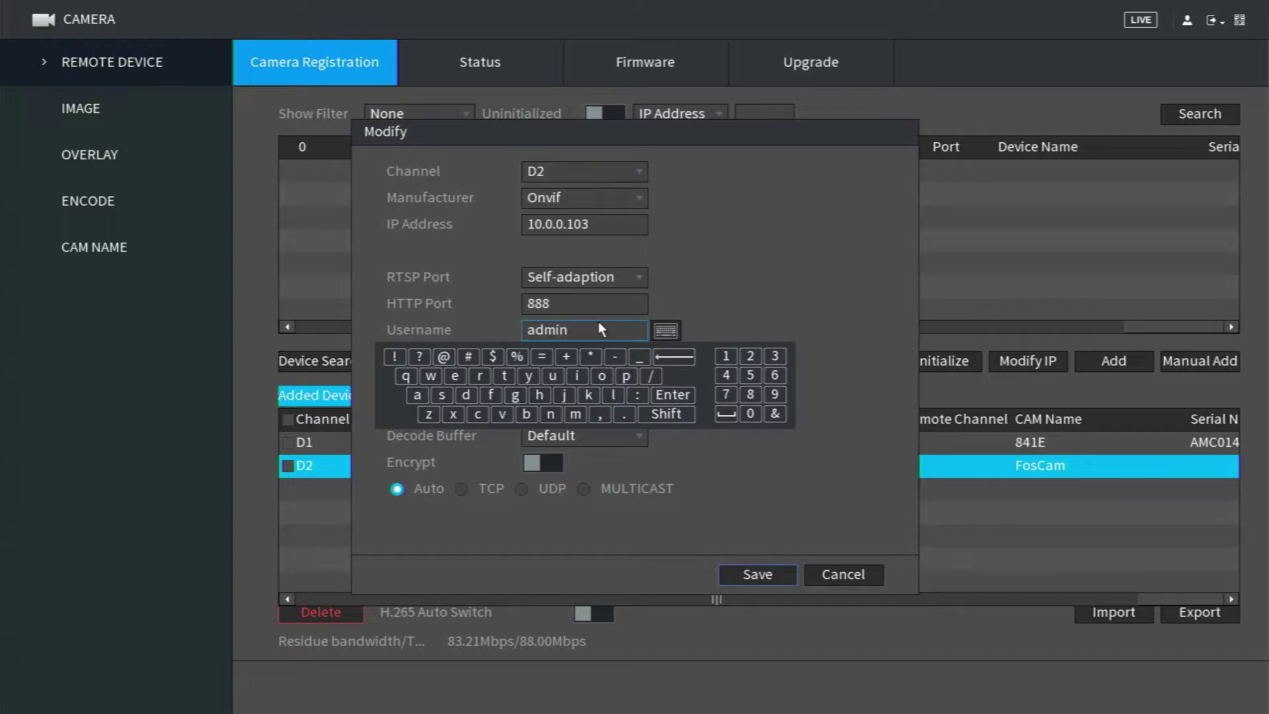
pyautogui.click(725, 355)
pyautogui.click(680, 398)
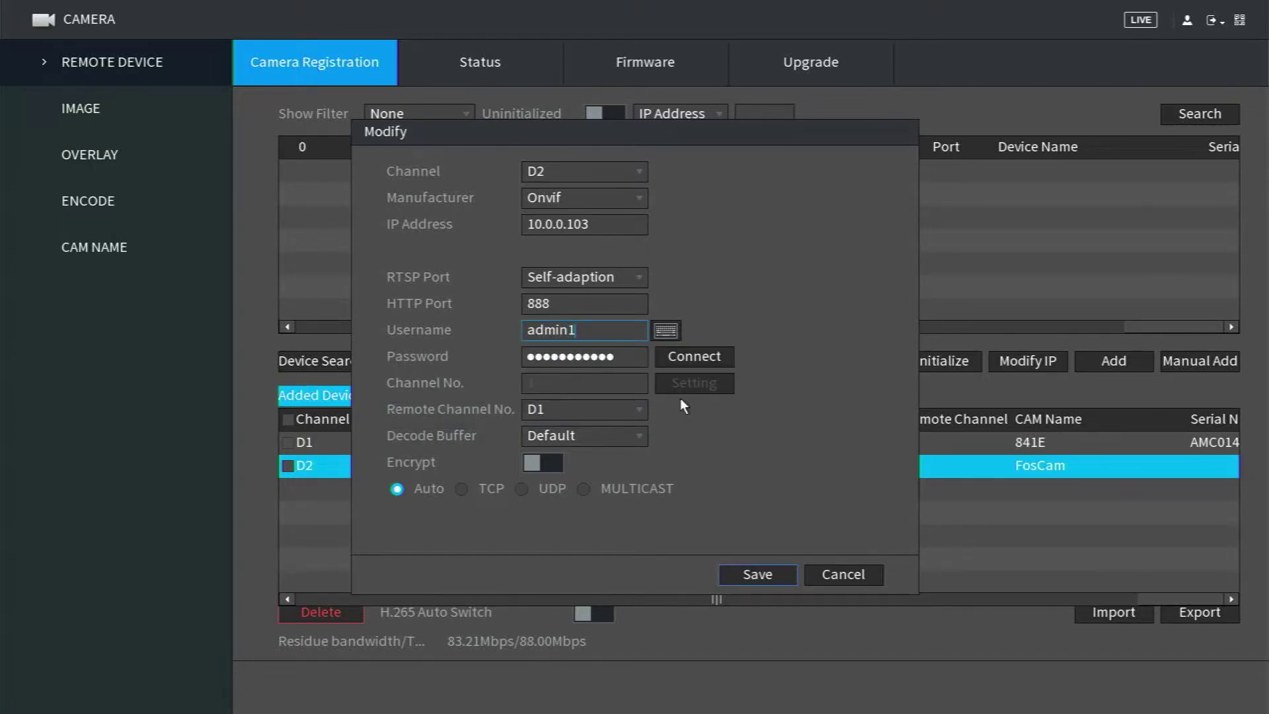
pyautogui.click(771, 578)
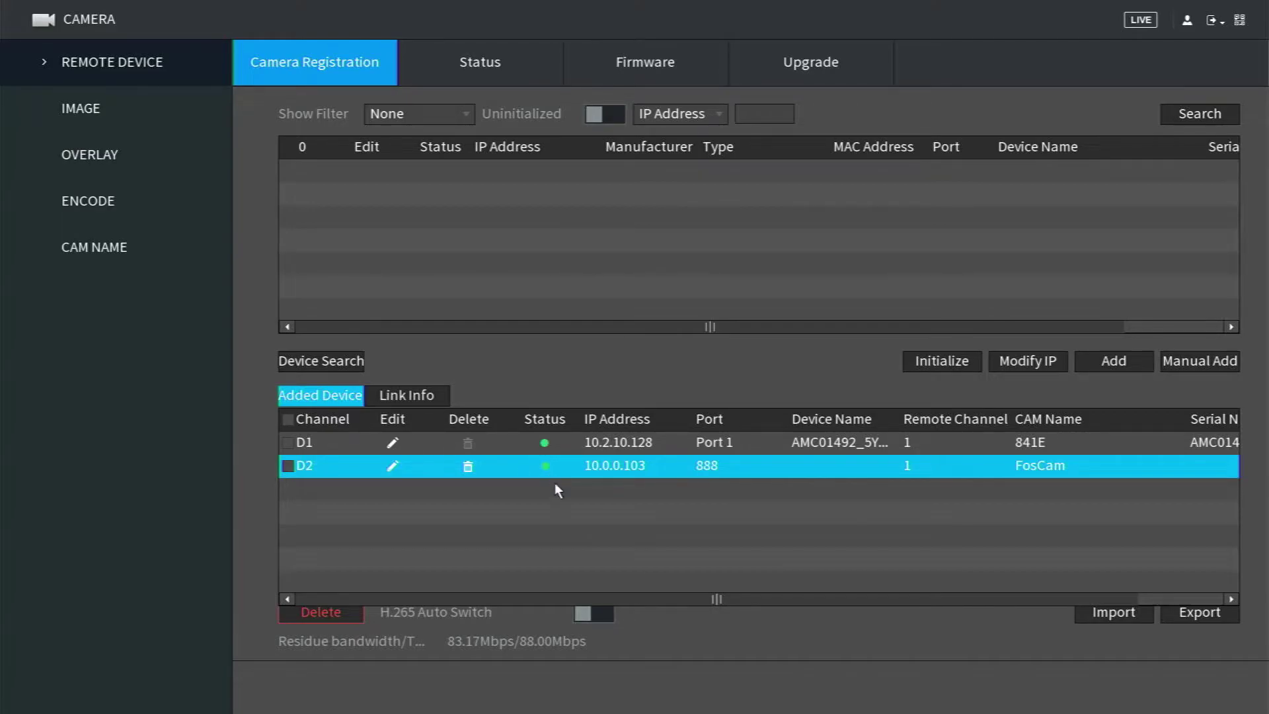
pyautogui.rightClick(557, 488)
# Add the cameras at 10.0.0.175 and 10.0.0.176 to empty tiles in the live grid.
pyautogui.rightClick(557, 489)
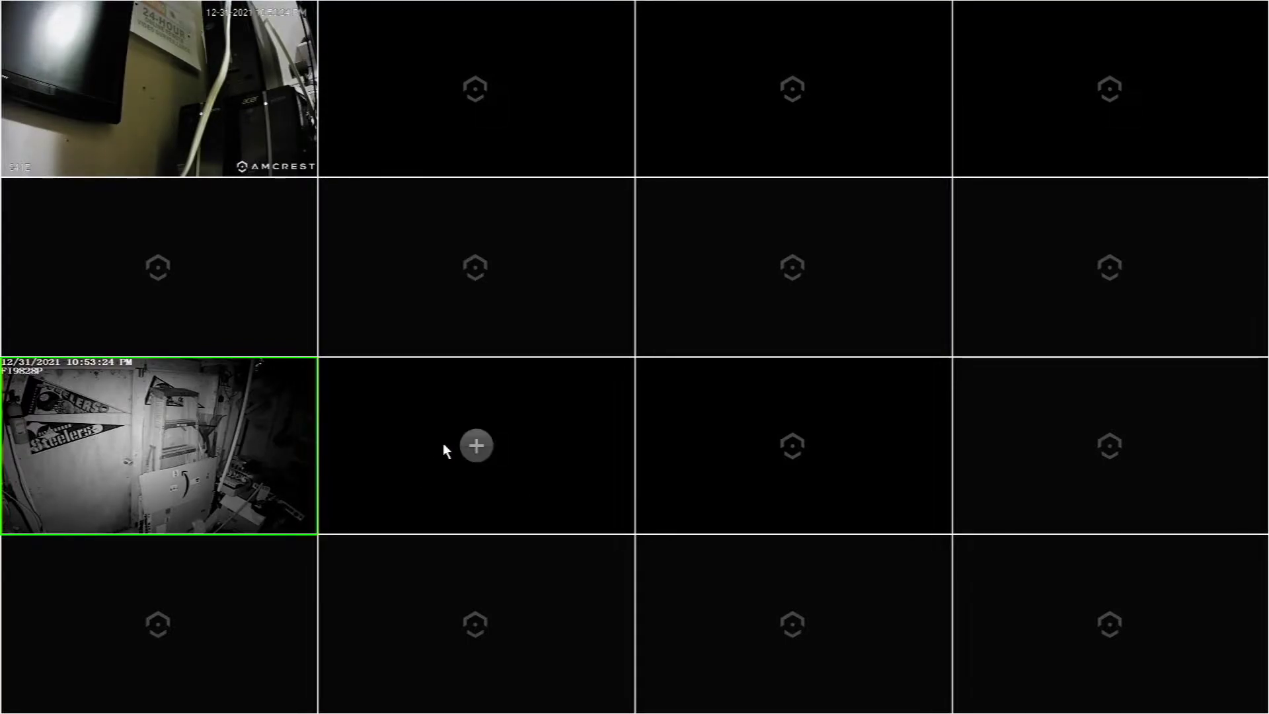
pyautogui.click(475, 445)
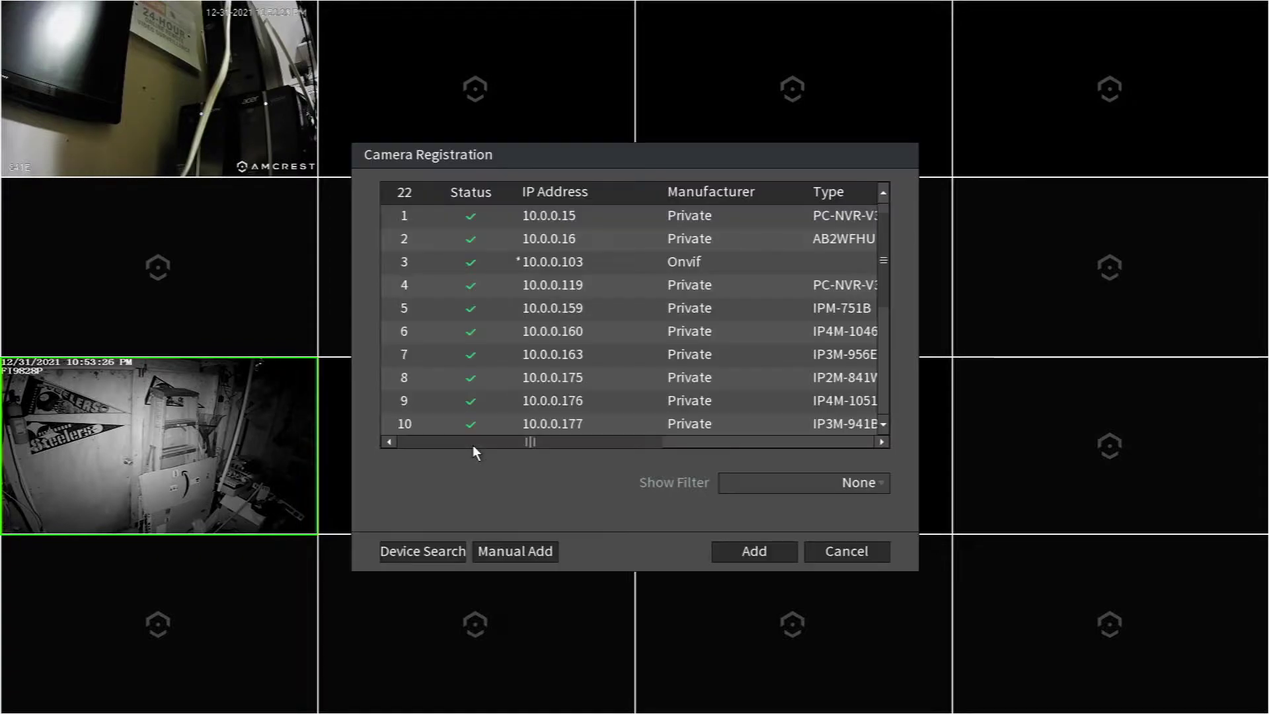
pyautogui.click(562, 375)
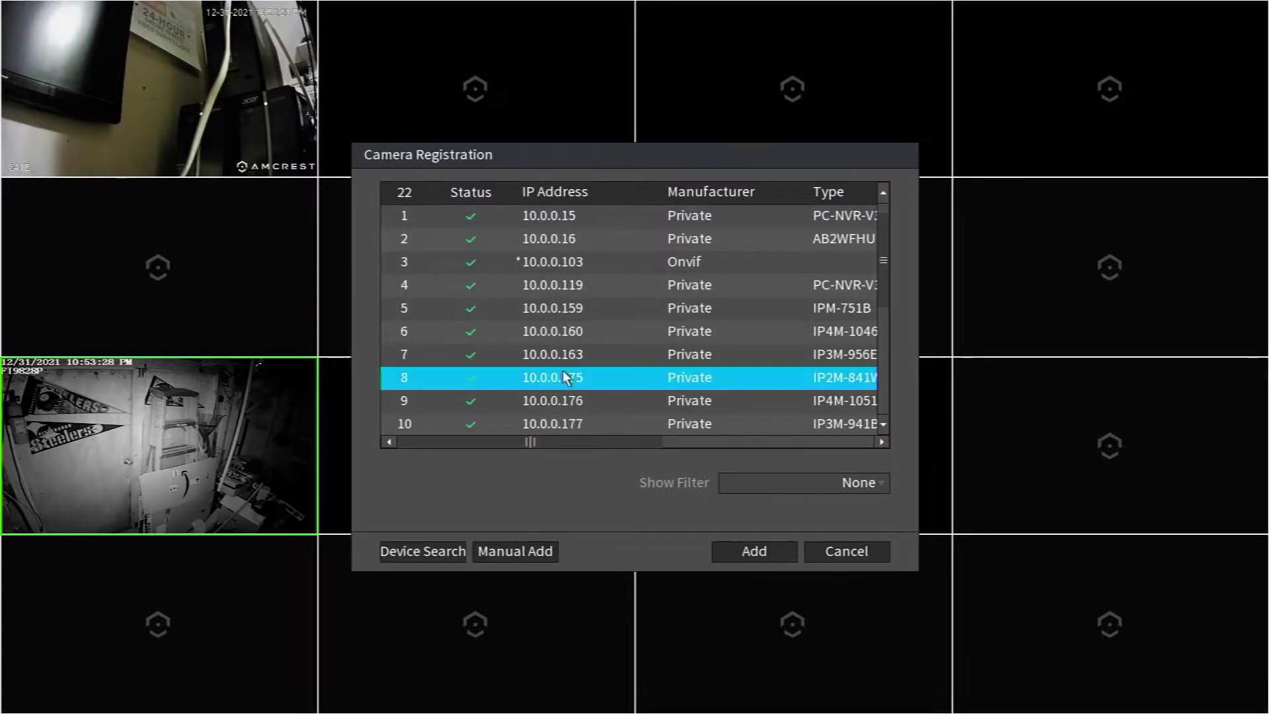
pyautogui.click(747, 552)
pyautogui.rightClick(606, 509)
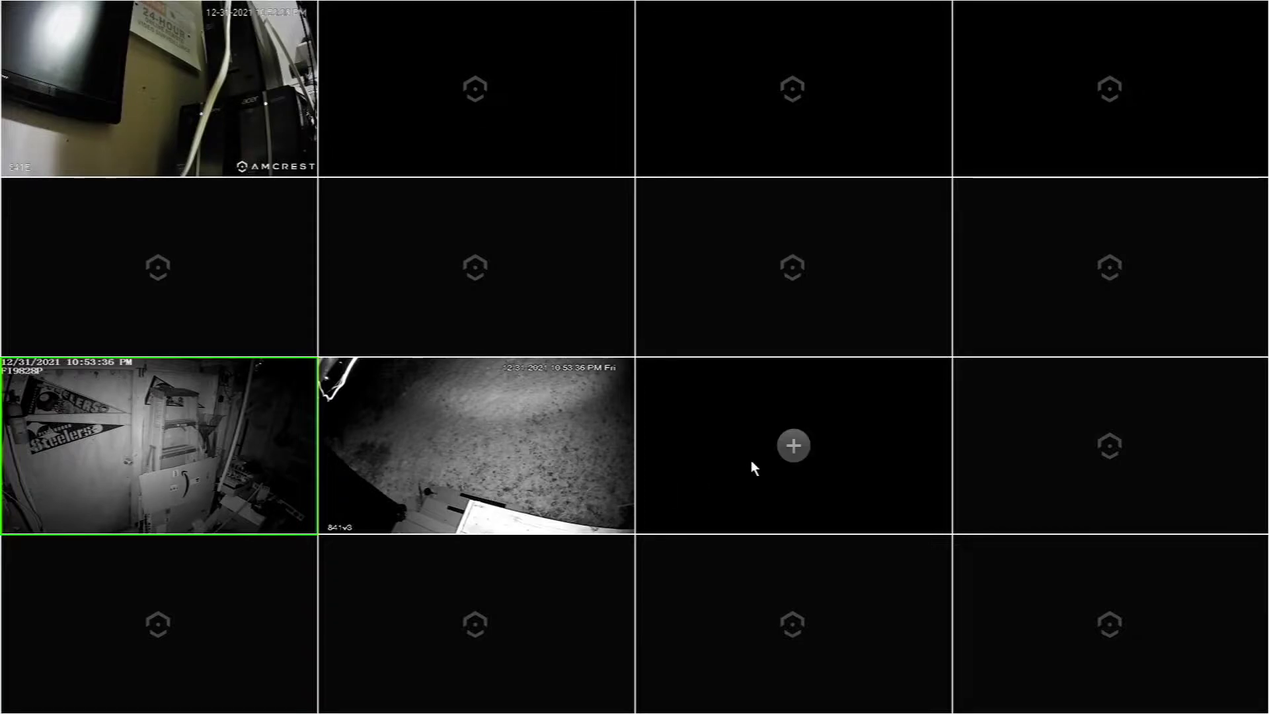
pyautogui.click(790, 453)
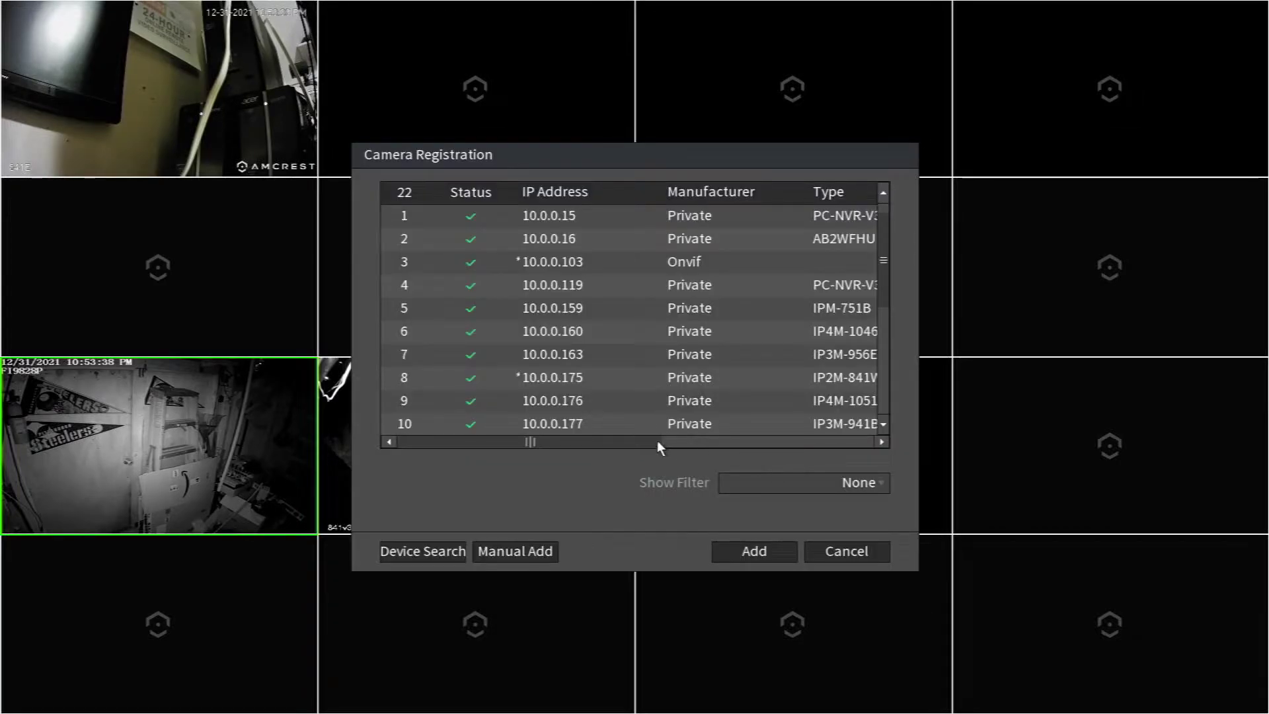
pyautogui.click(570, 402)
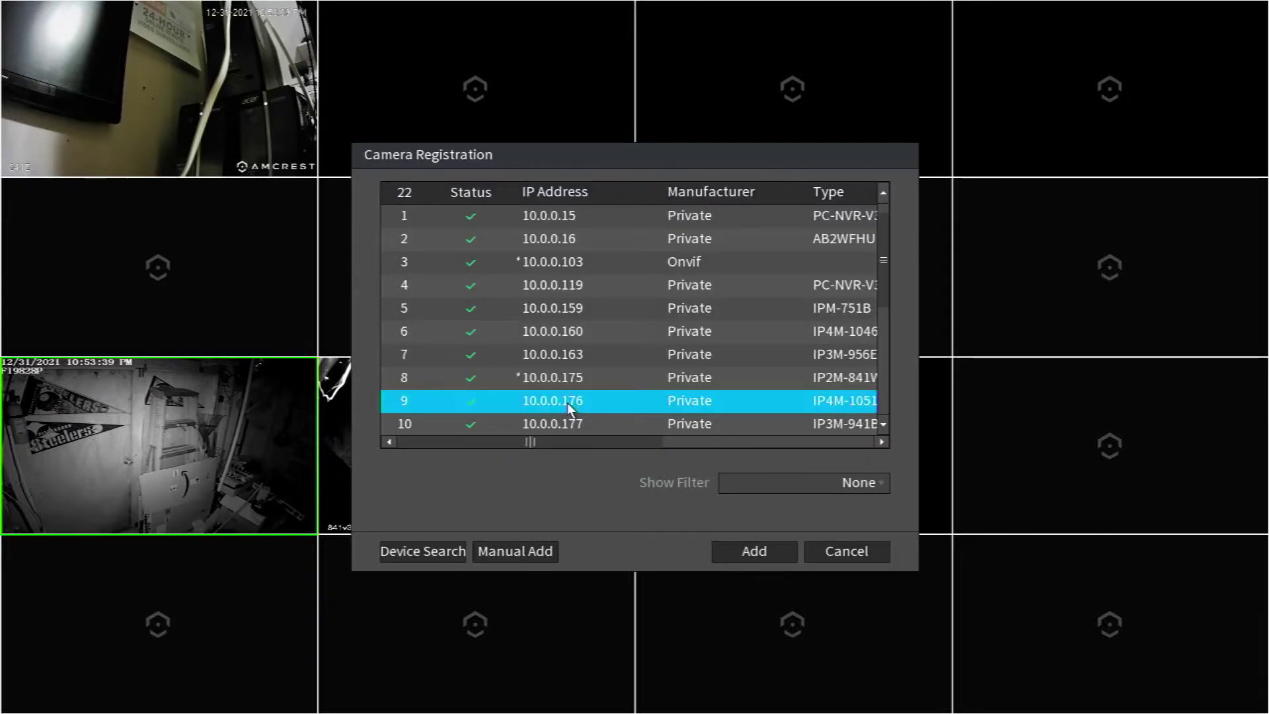
pyautogui.click(768, 551)
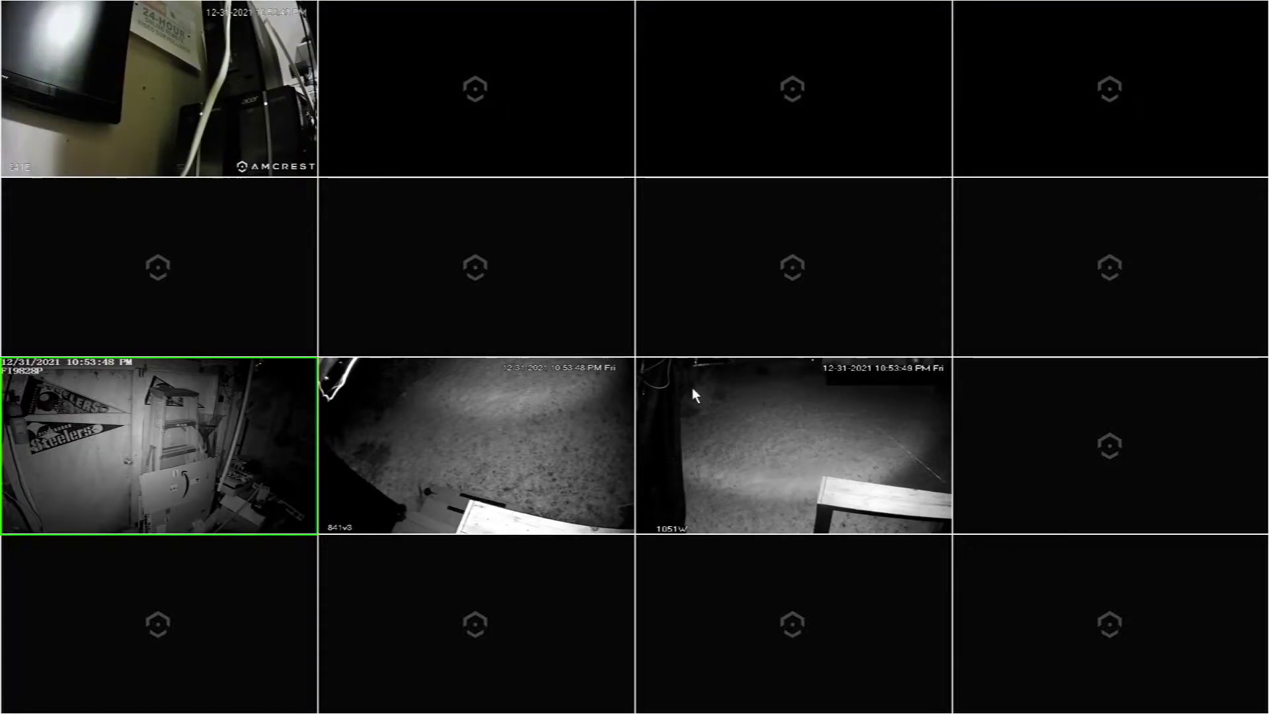
# Switch the live view to the 16-channel grid and reopen the live-view menu.
pyautogui.rightClick(588, 319)
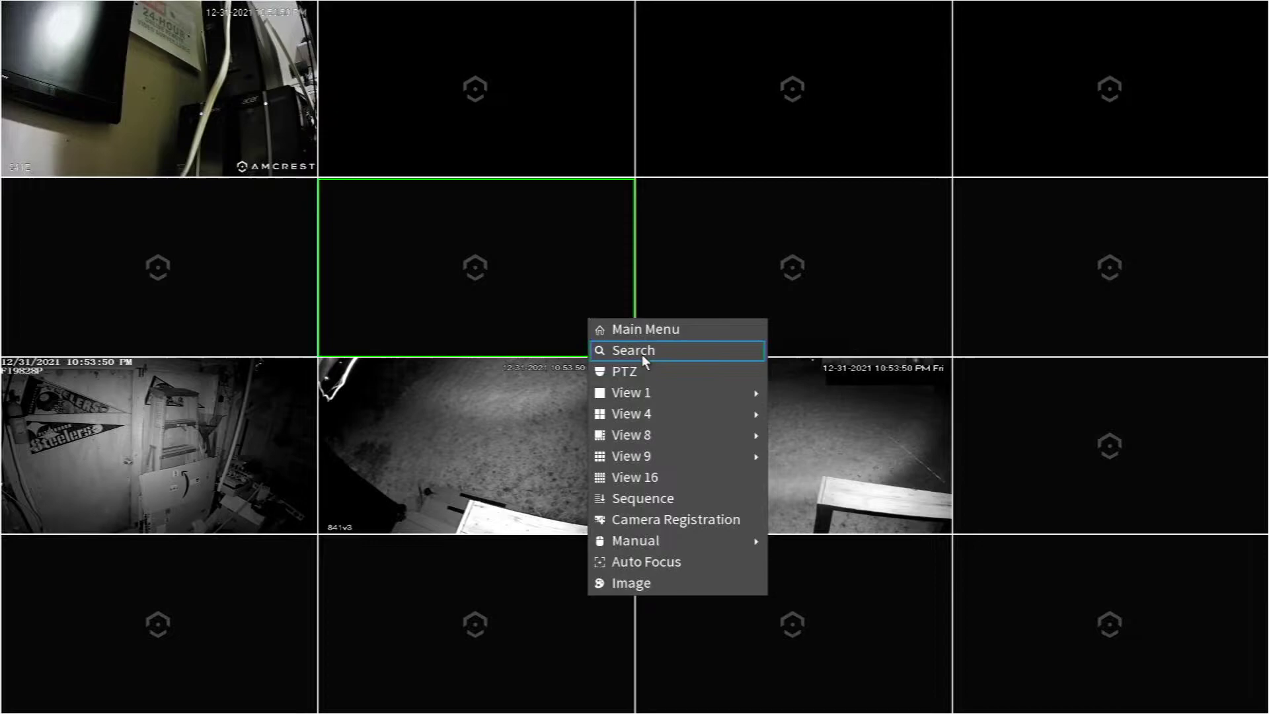
pyautogui.moveTo(666, 411)
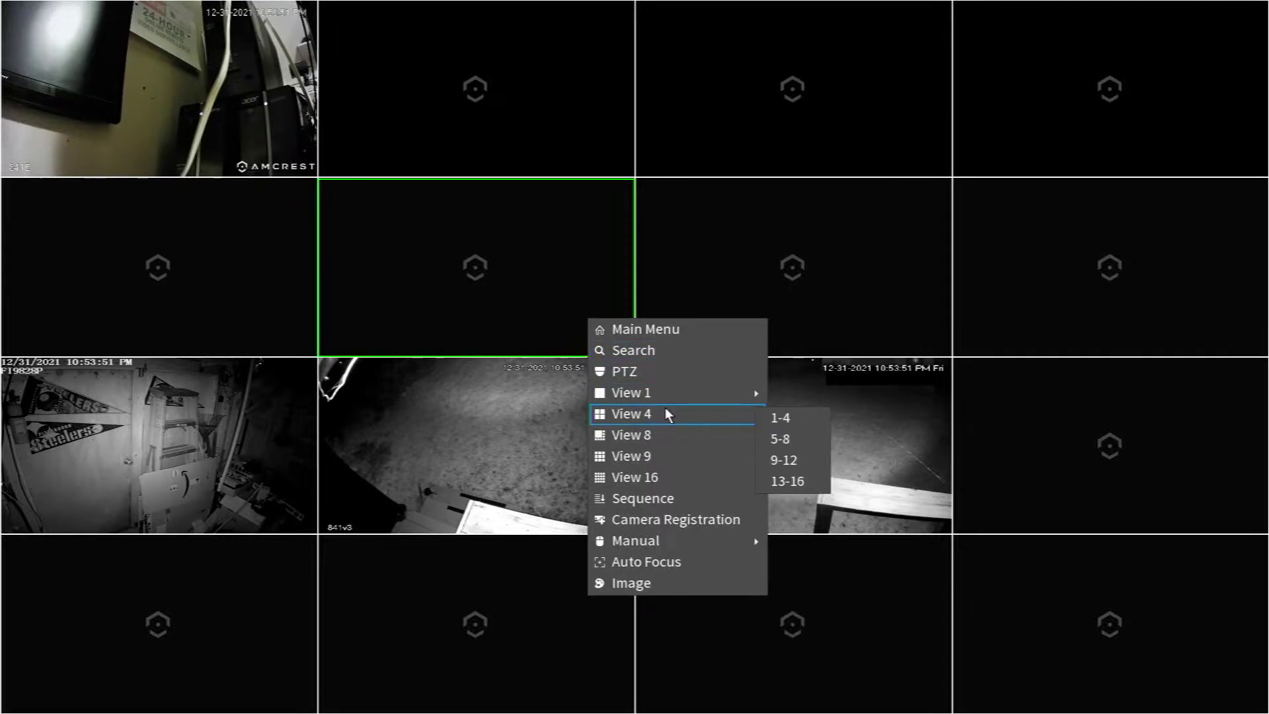
pyautogui.click(778, 417)
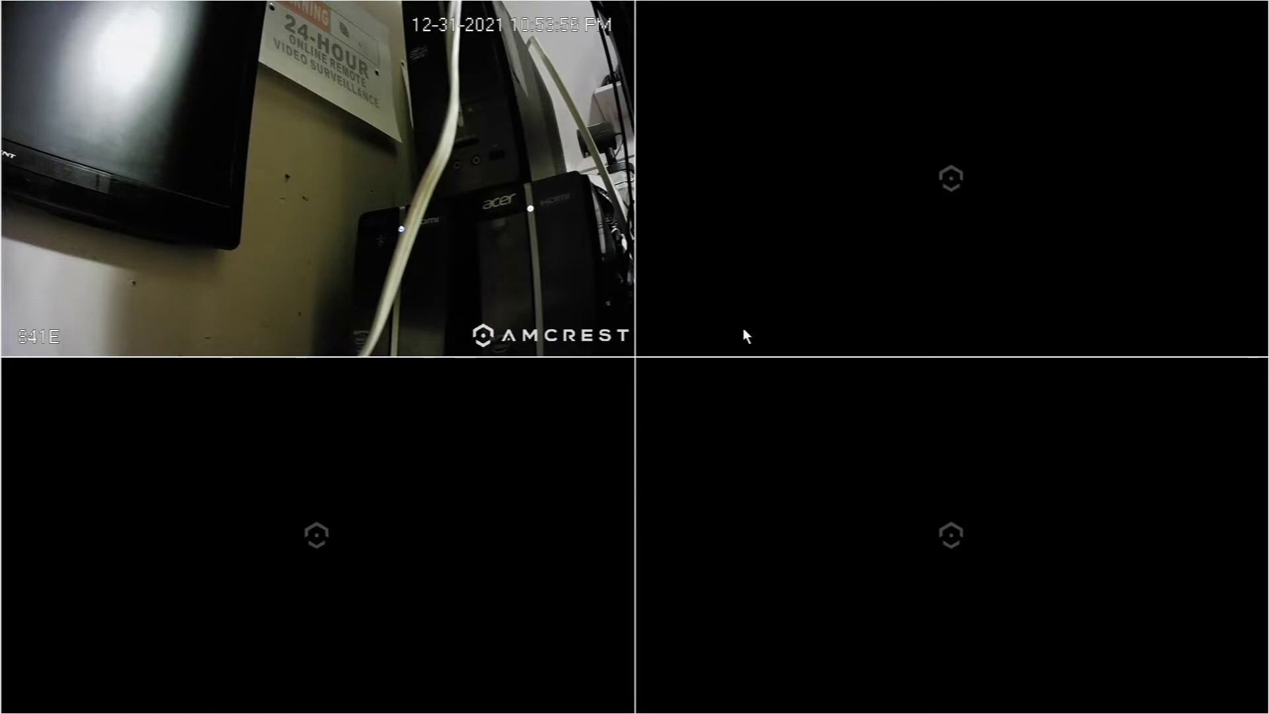
pyautogui.rightClick(573, 427)
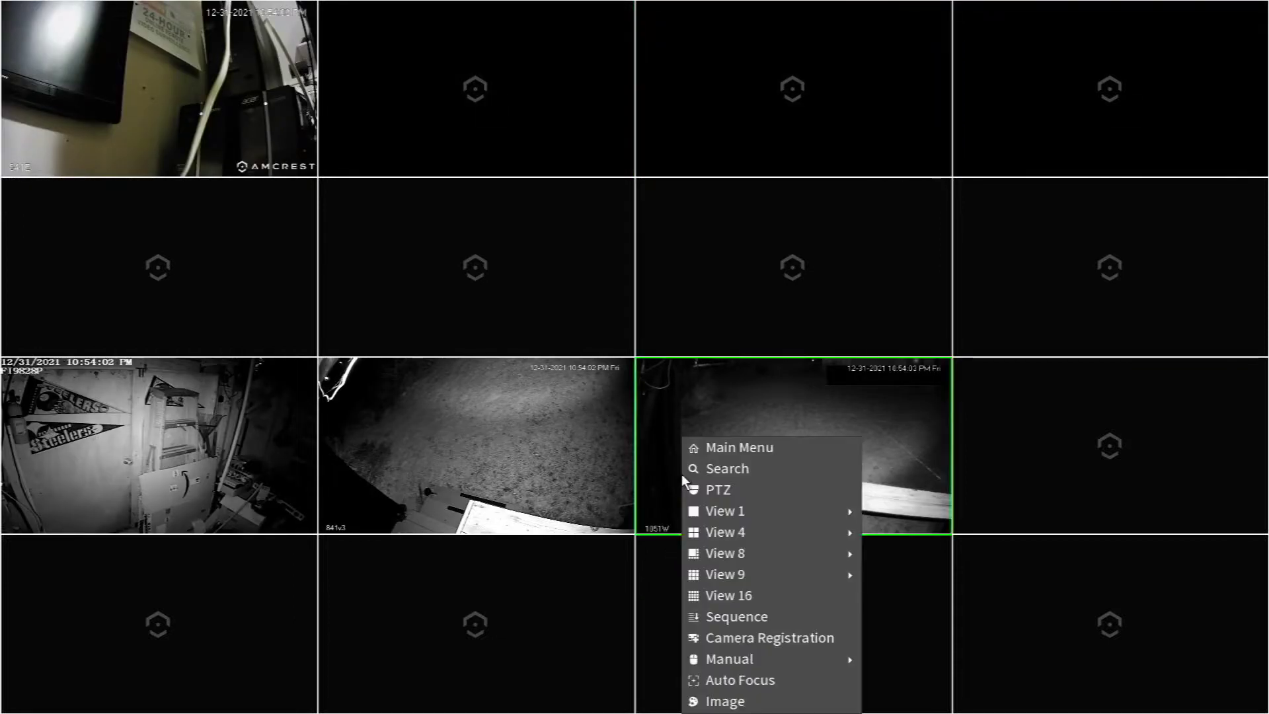
# In Sequence, move FosCam, 841v3 and 1051W into slots 2–4 and apply the order.
pyautogui.click(745, 621)
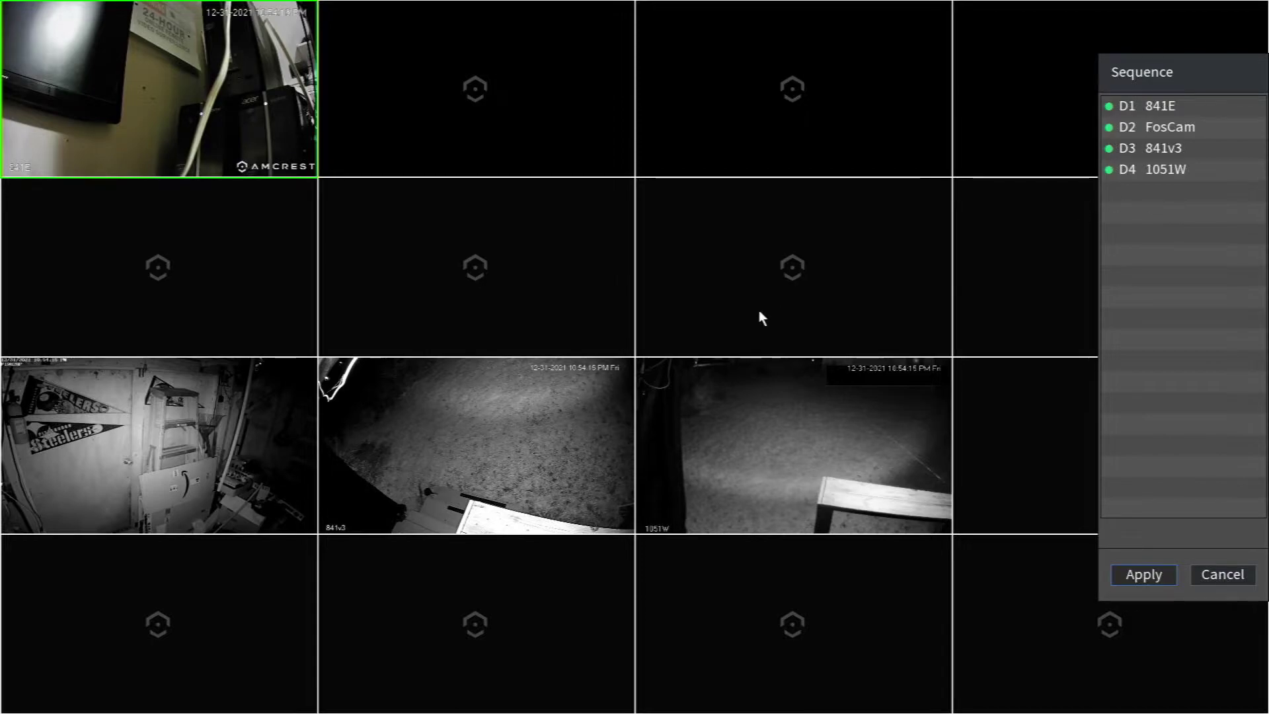
pyautogui.click(214, 422)
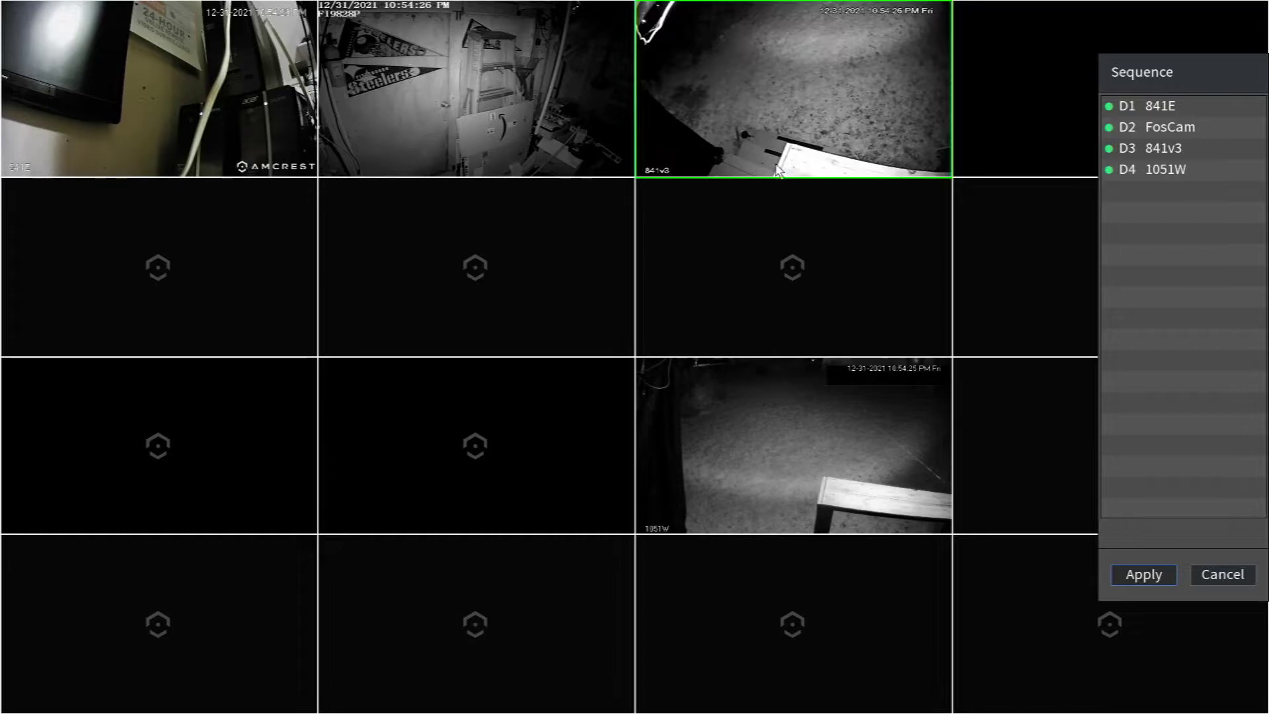
pyautogui.click(797, 428)
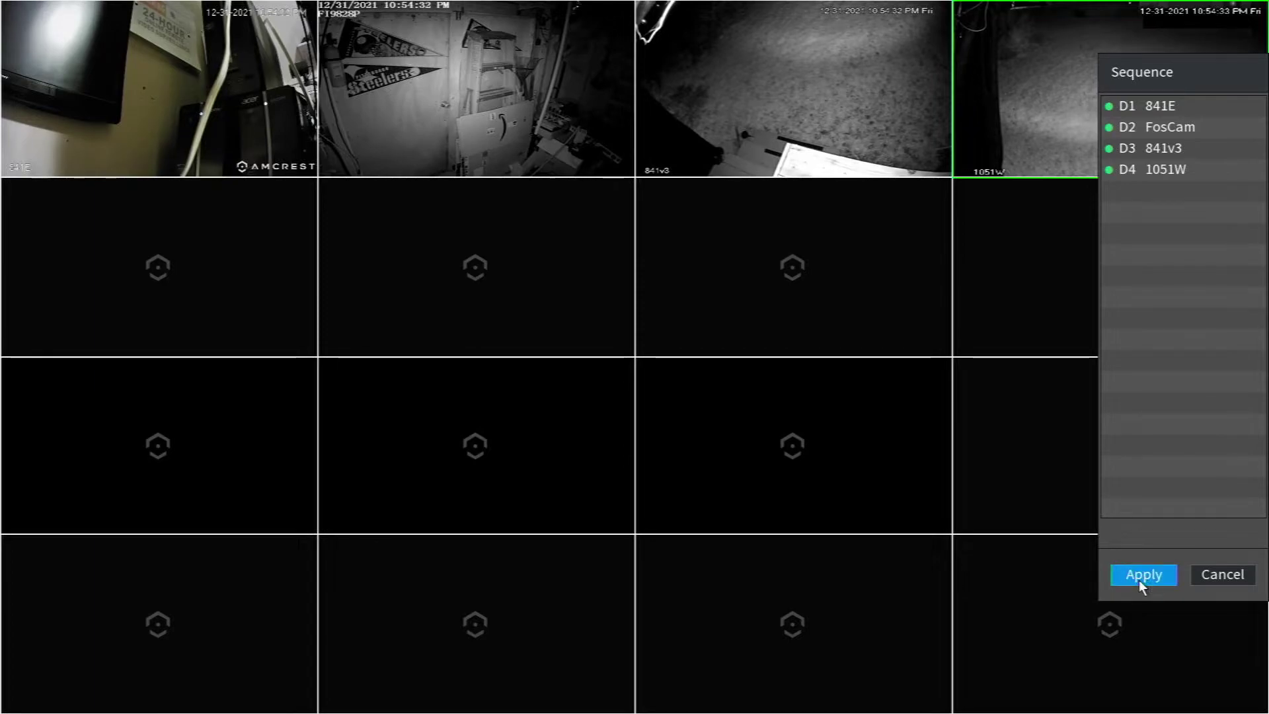
pyautogui.click(1140, 581)
# Switch the live view to View 4 showing channels 1–4.
pyautogui.rightClick(908, 471)
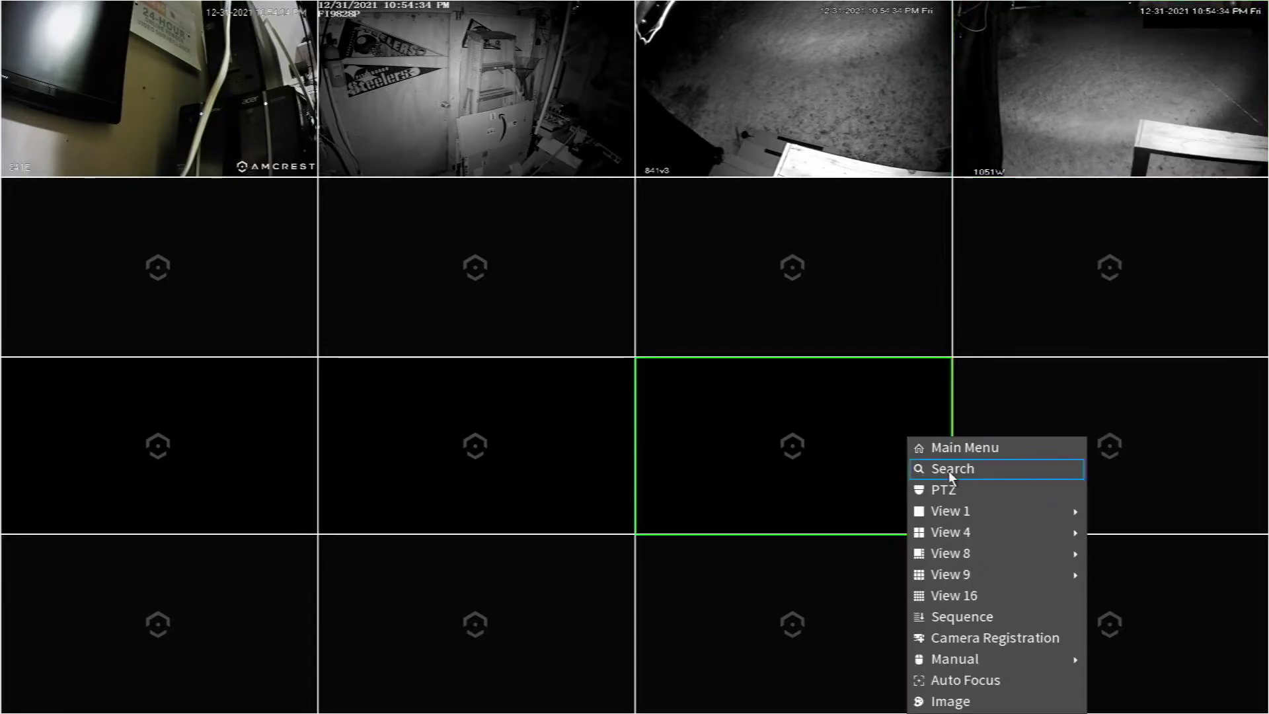
pyautogui.moveTo(1002, 534)
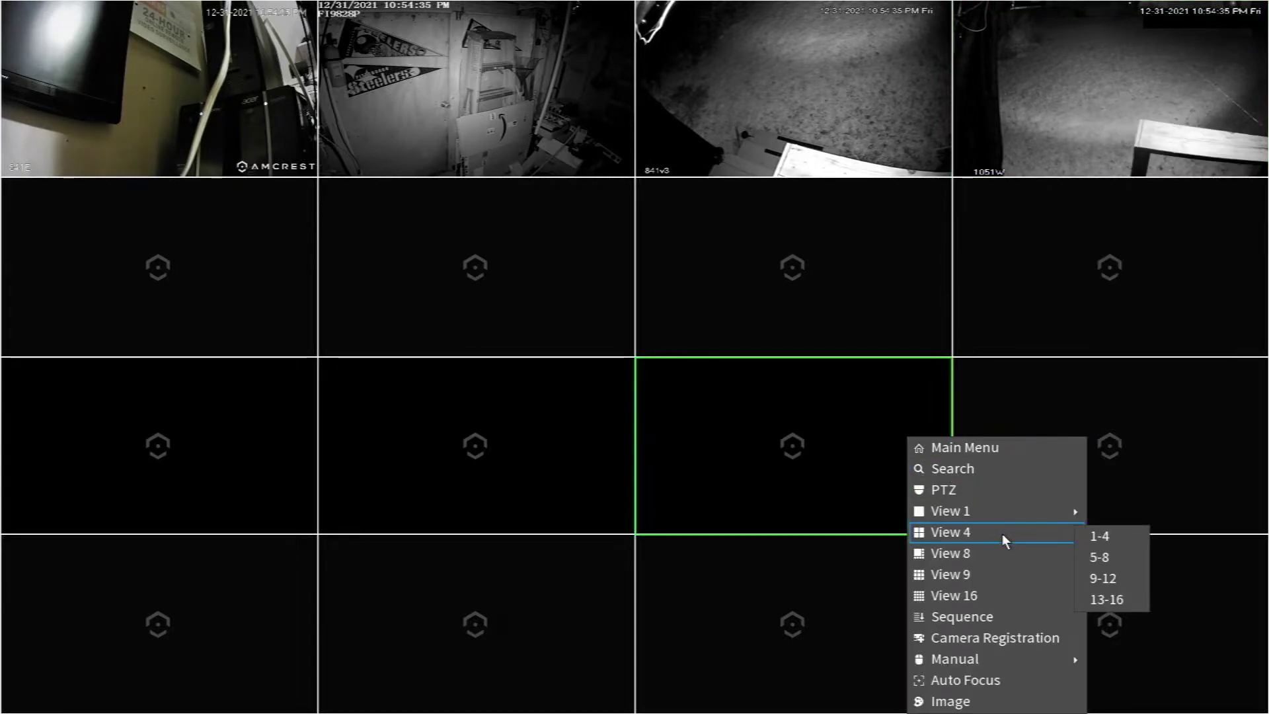
pyautogui.click(1103, 536)
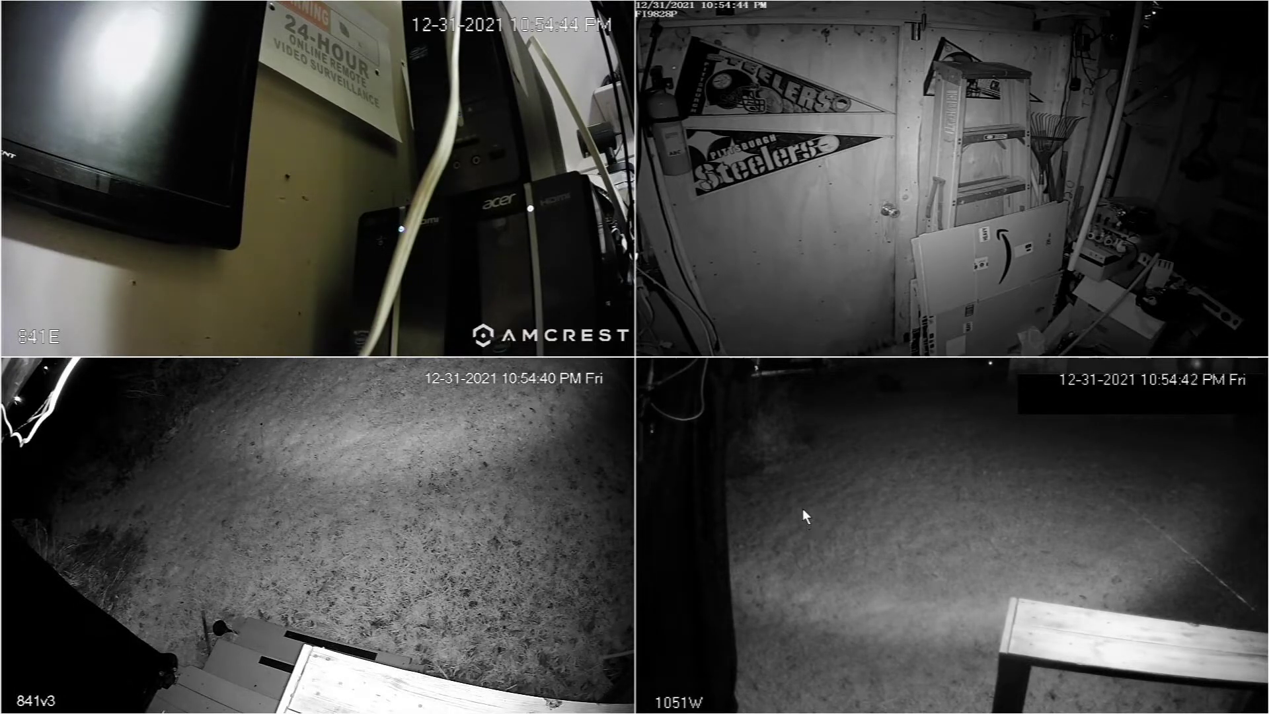
# Check the new camera order in the Sequence editor from the live-view menu.
pyautogui.rightClick(799, 490)
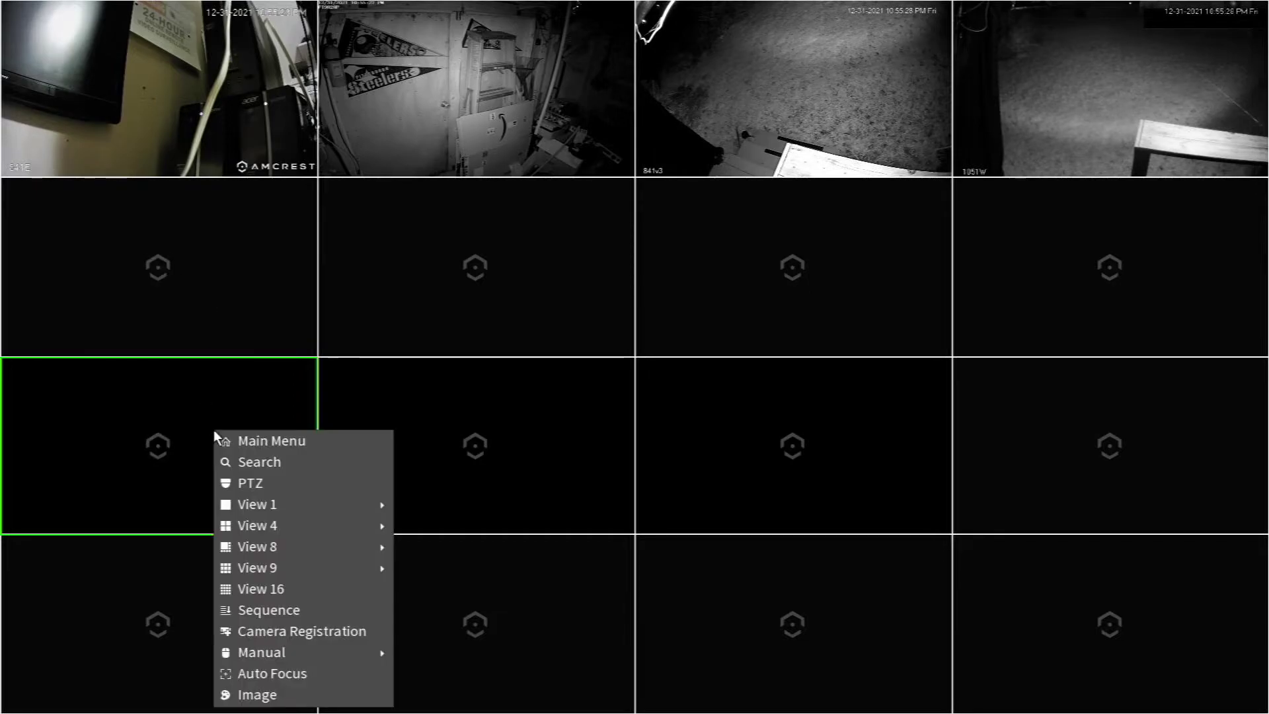
pyautogui.click(295, 610)
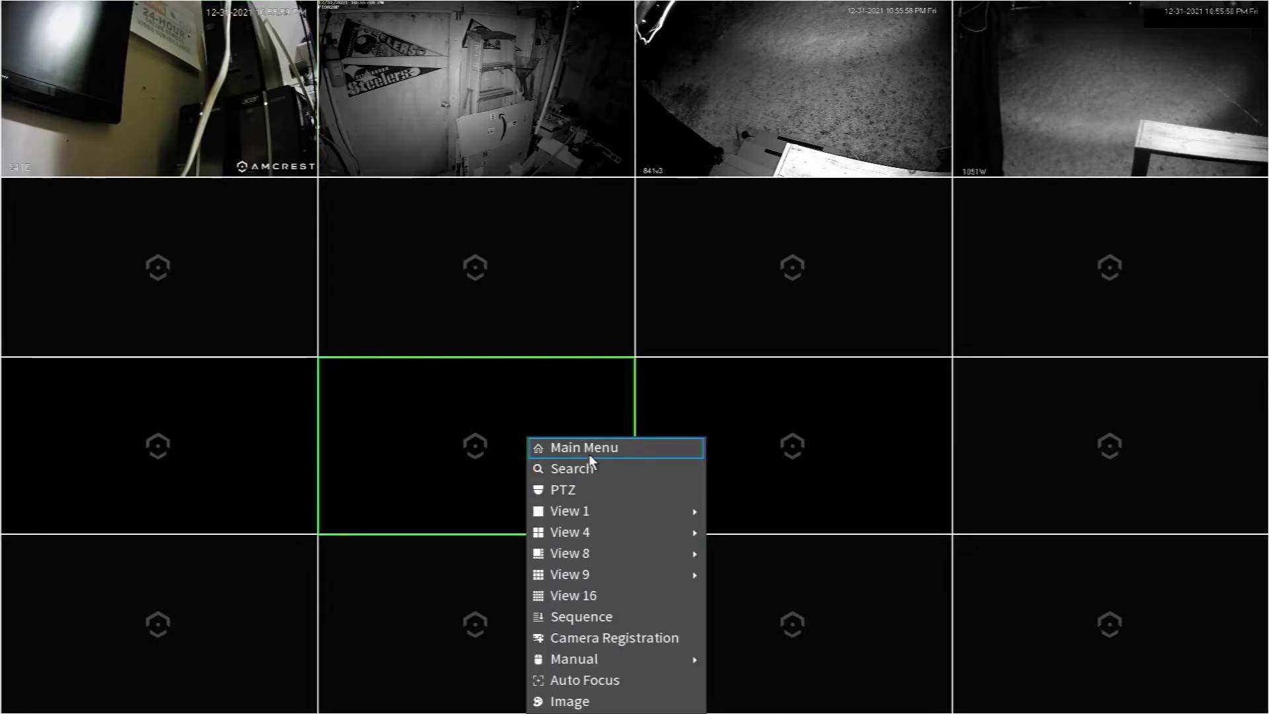
# Review cameras D1–D4 in Camera settings, run Device Search, then exit to live view.
pyautogui.click(588, 452)
pyautogui.click(242, 607)
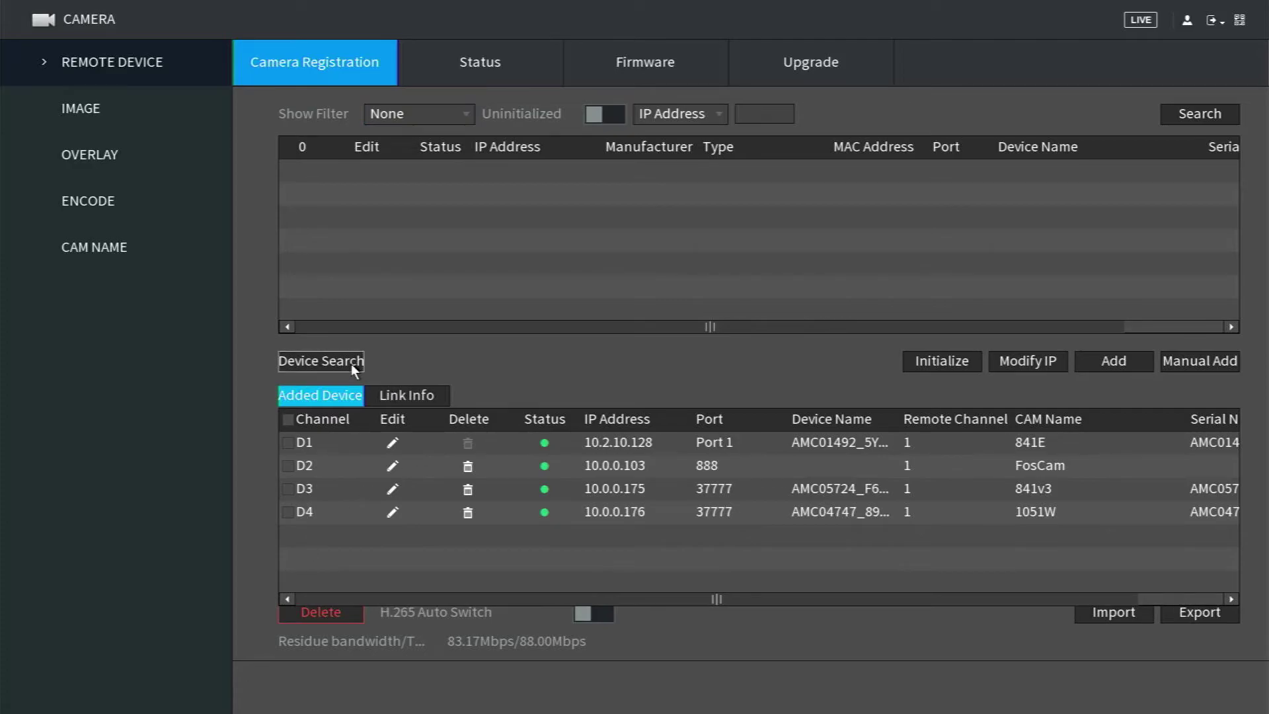
pyautogui.click(352, 364)
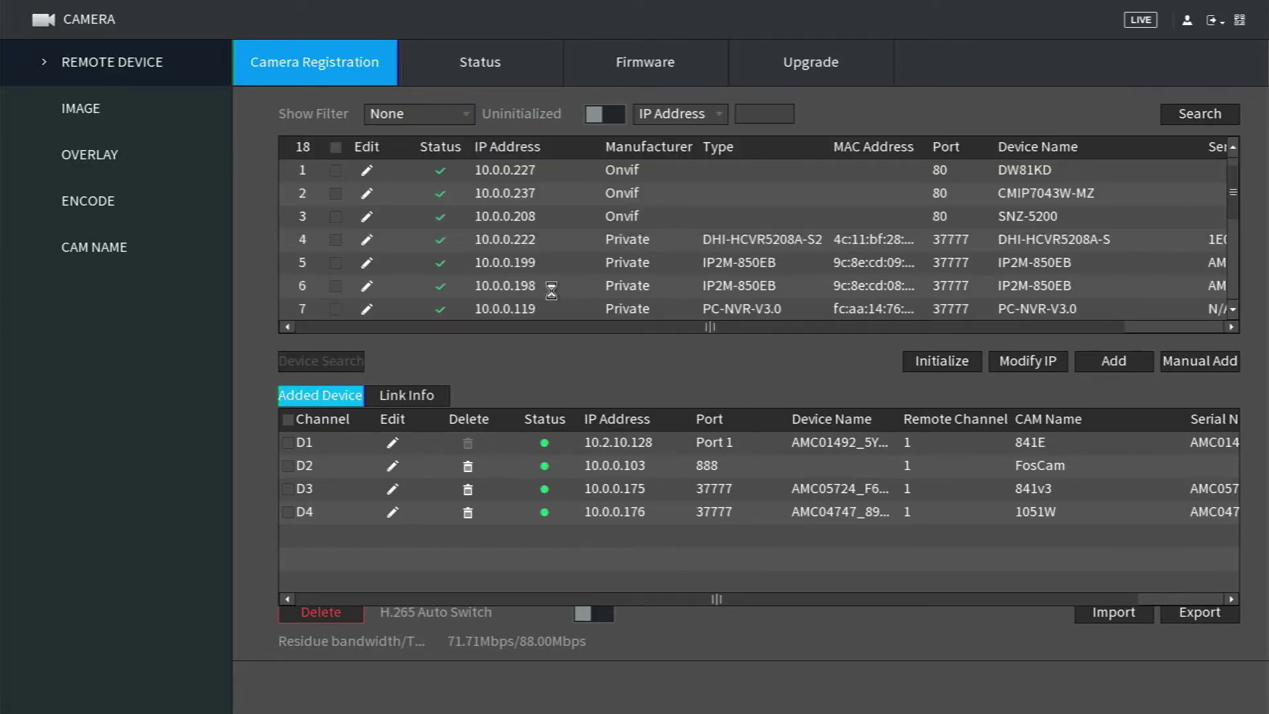
pyautogui.rightClick(548, 296)
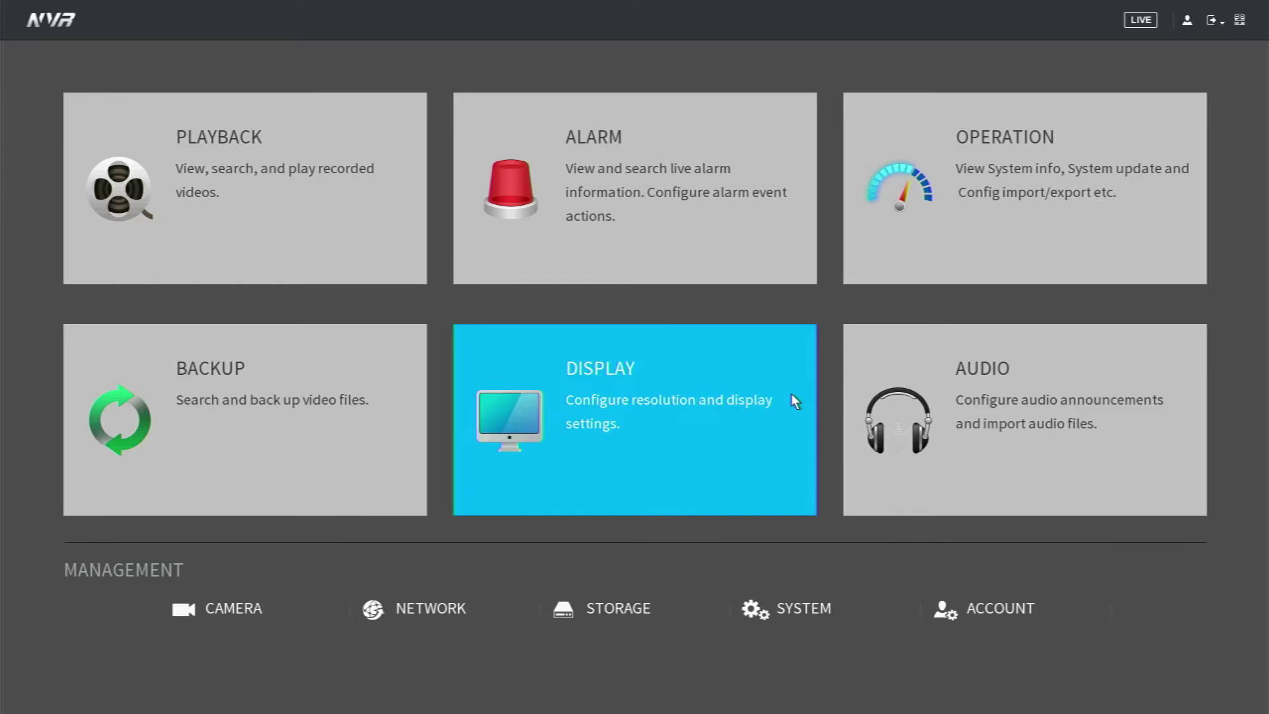
pyautogui.rightClick(848, 309)
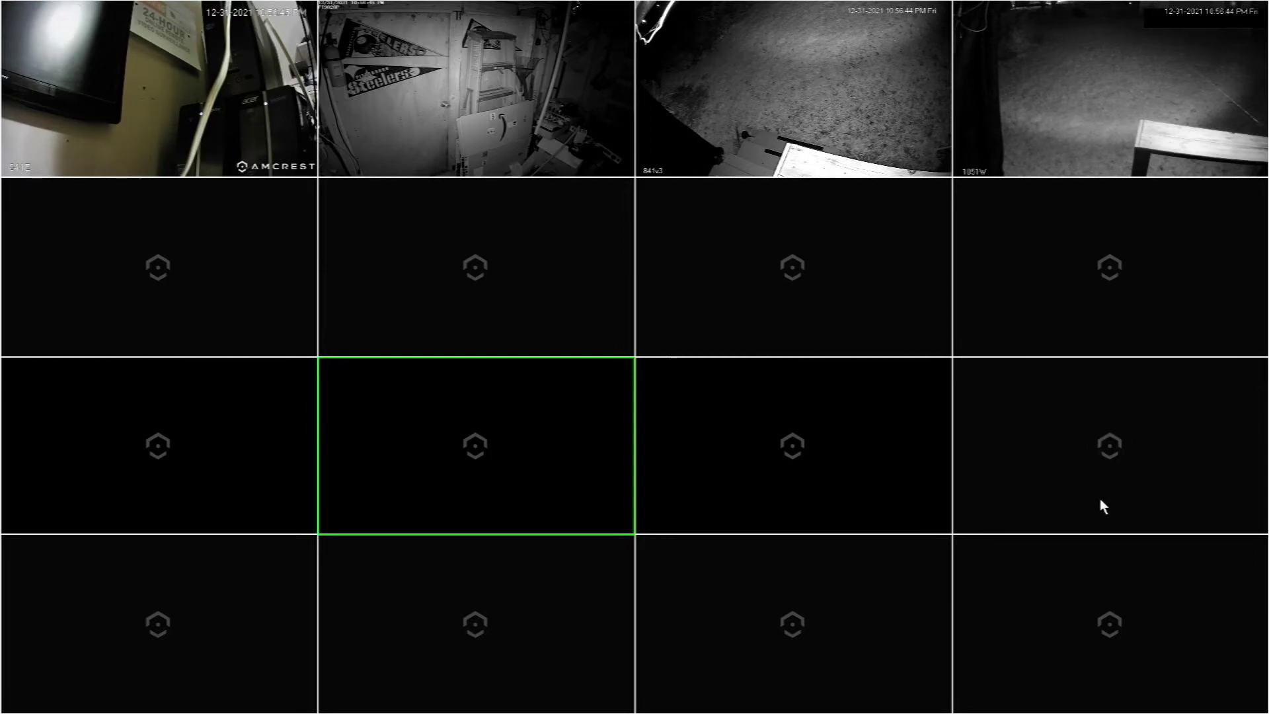
# Open the live-view menu over an empty tile of the 16-channel grid.
pyautogui.moveTo(803, 466)
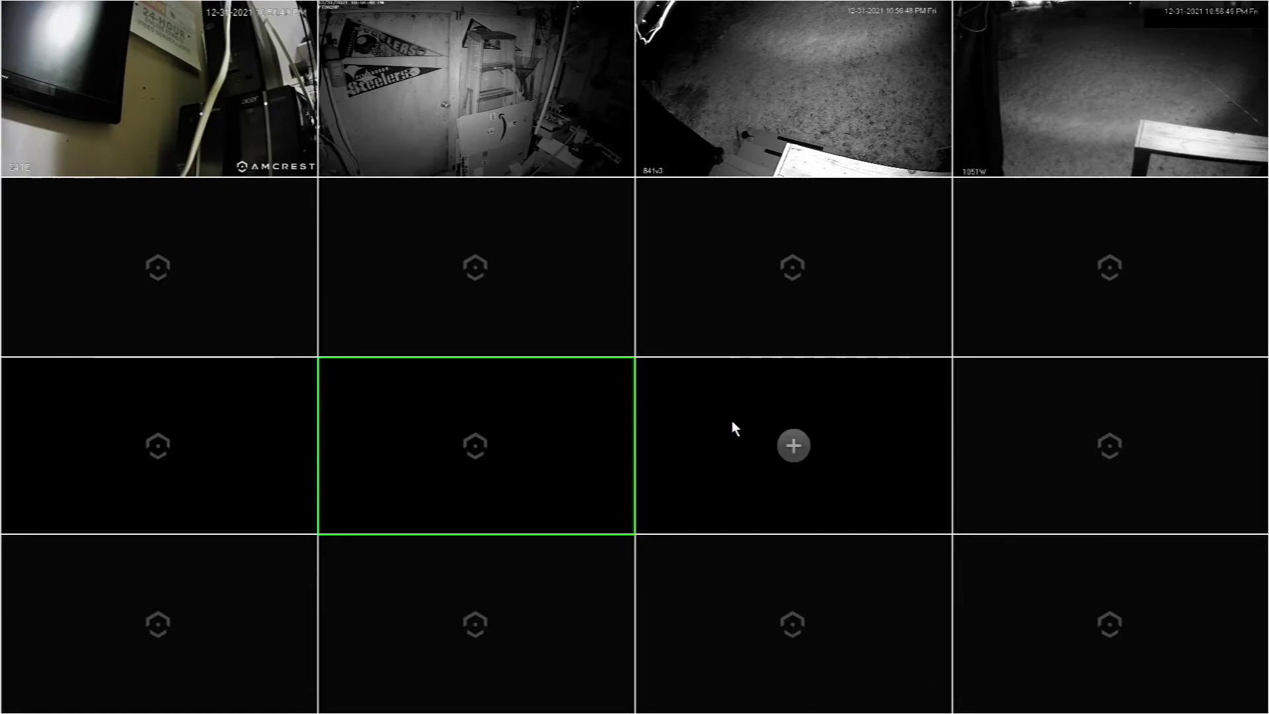
pyautogui.moveTo(1090, 436)
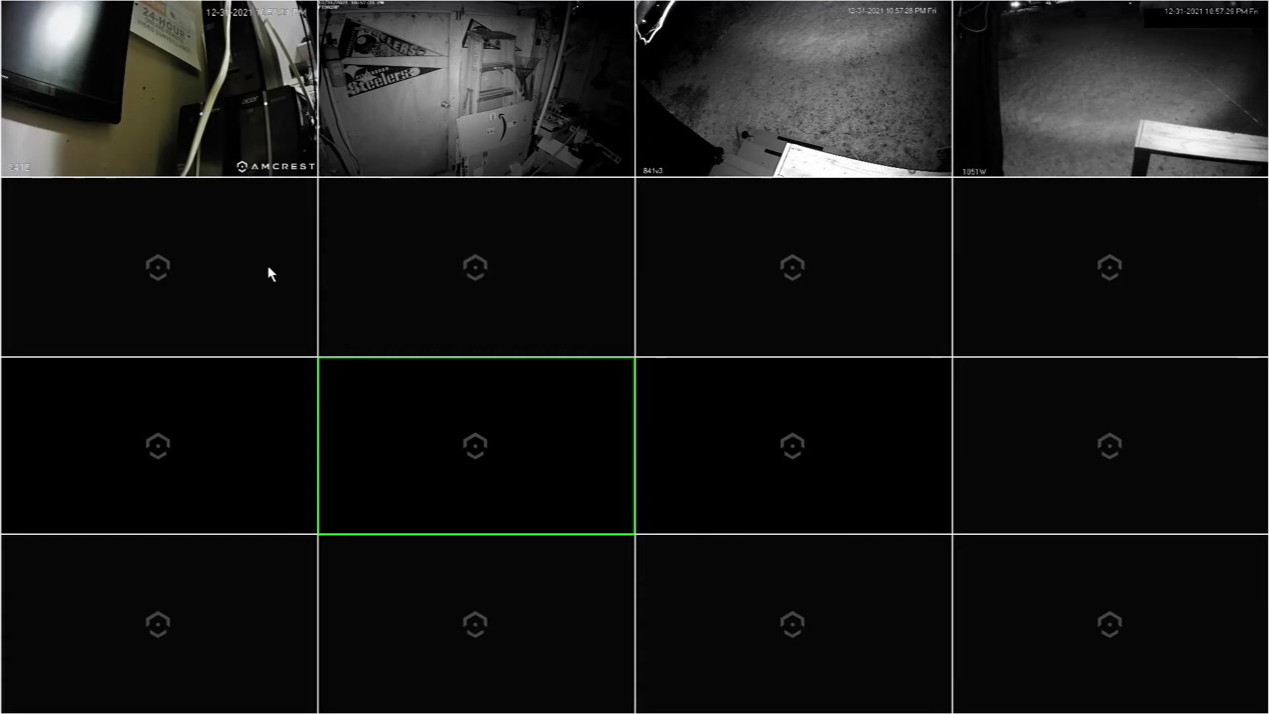
pyautogui.moveTo(438, 271)
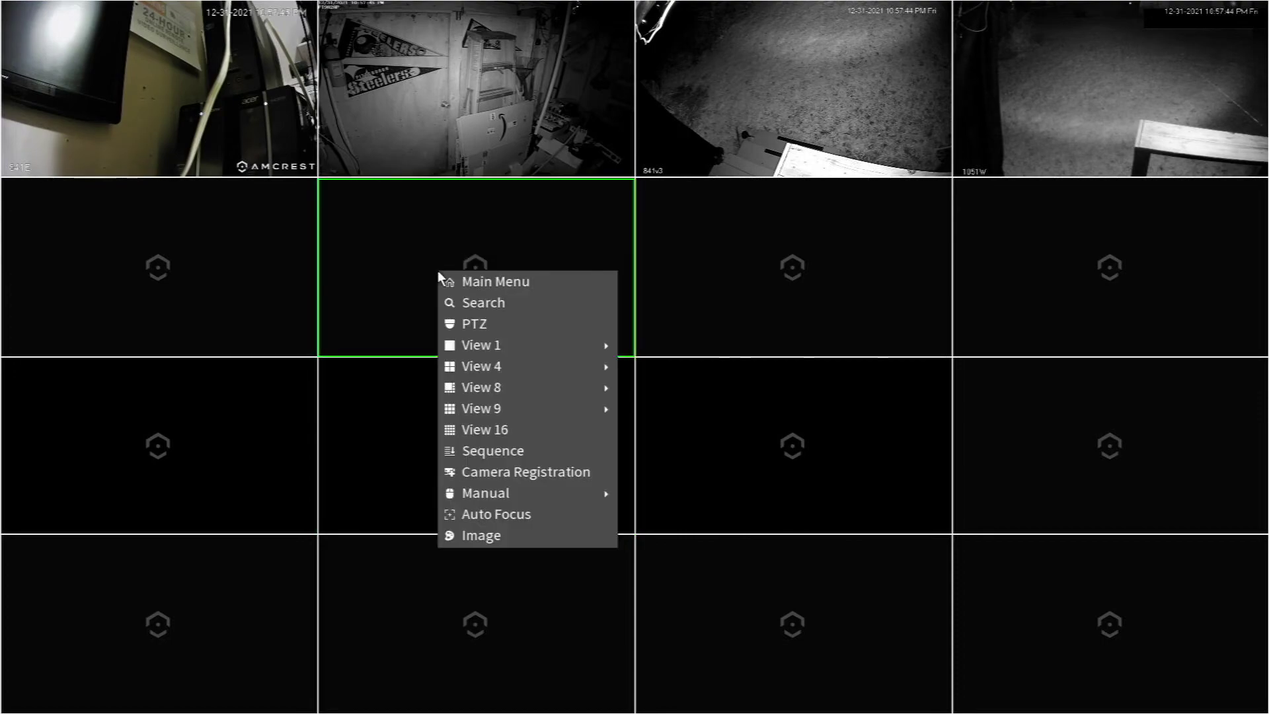
# Choose View 4 > 1-4 to show the four cameras on channels 1–4.
pyautogui.moveTo(534, 388)
pyautogui.moveTo(557, 366)
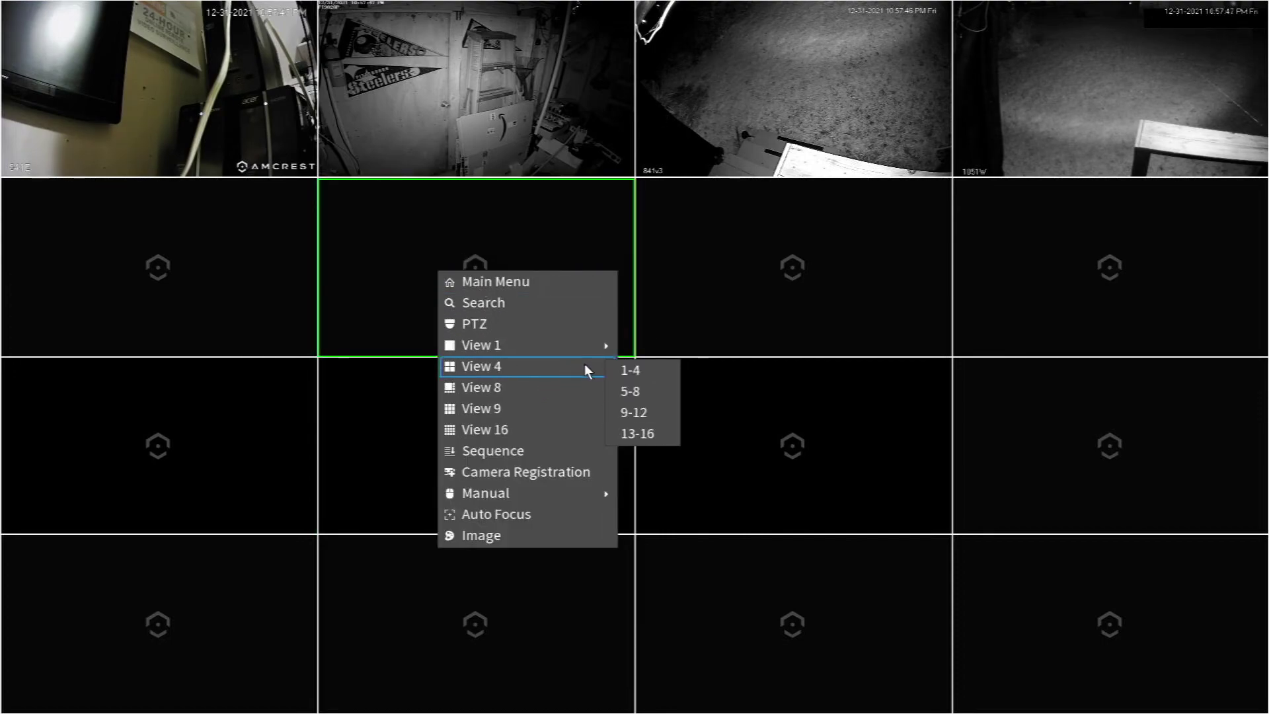
pyautogui.click(631, 368)
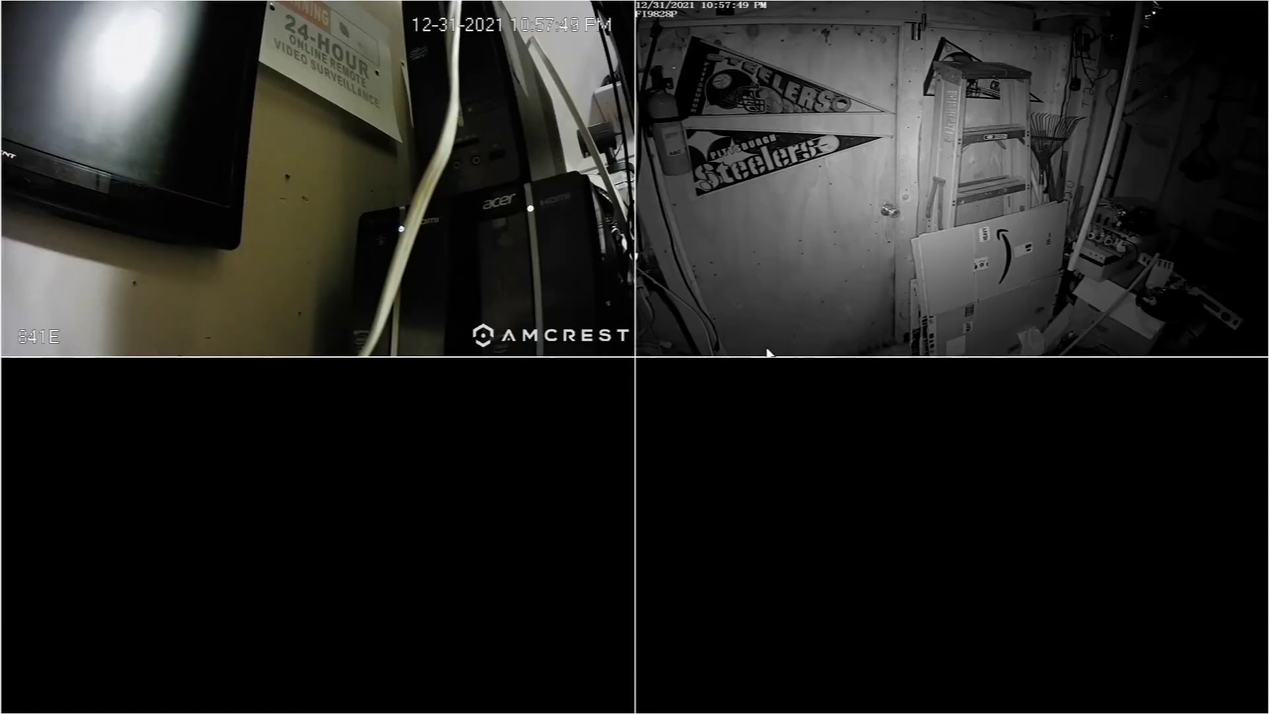